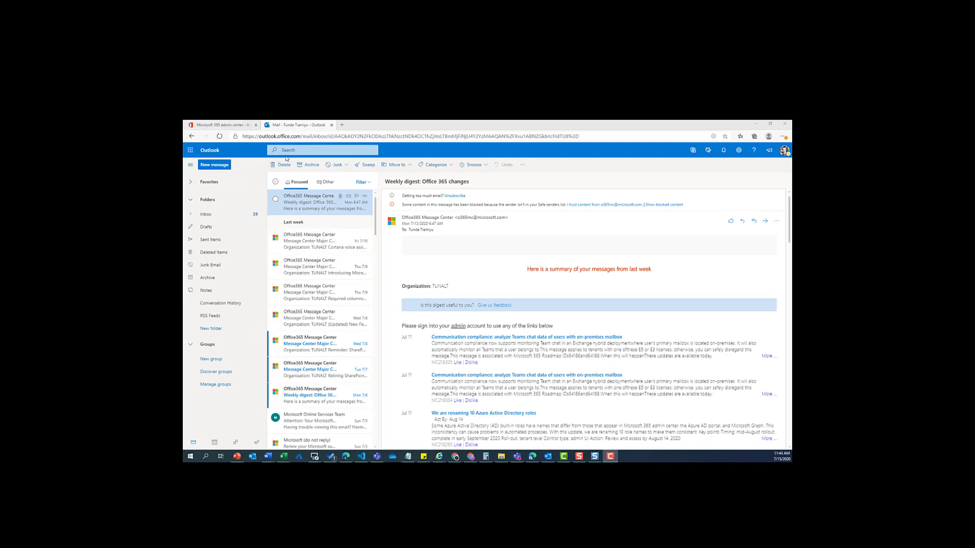
# Add the Sales Team shared mailbox to the folder pane by searching 'Sale' in Add shared folder
pyautogui.rightClick(205, 201)
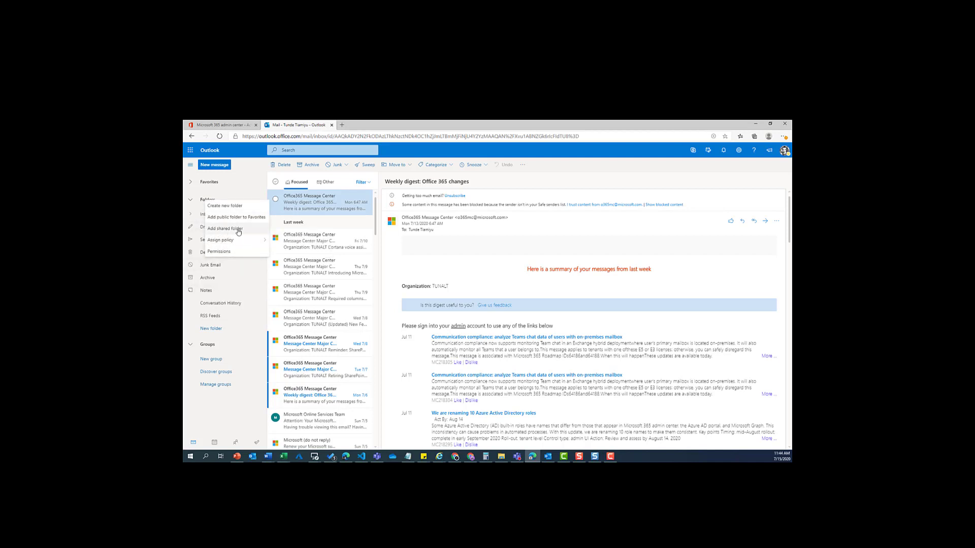
pyautogui.click(238, 231)
pyautogui.click(487, 305)
pyautogui.write('Sa')
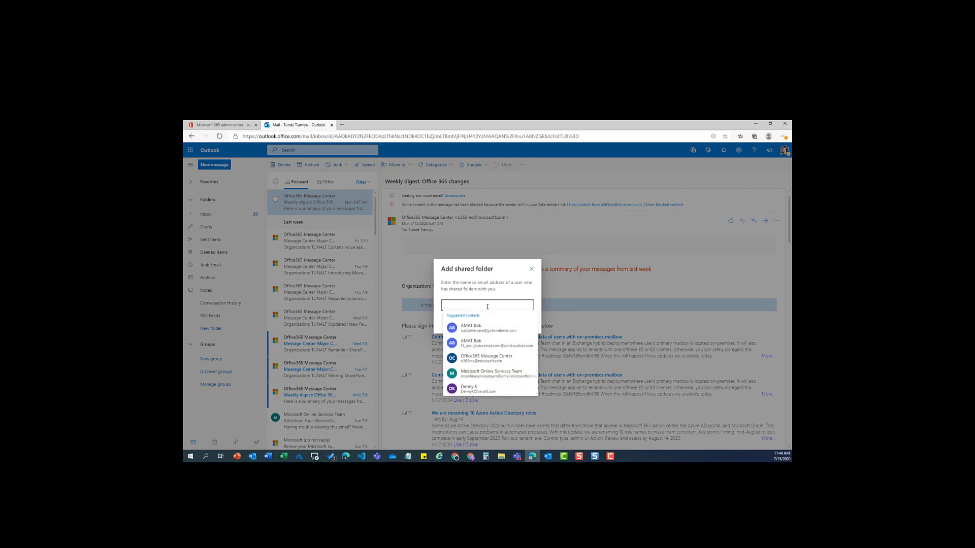
pyautogui.write('l')
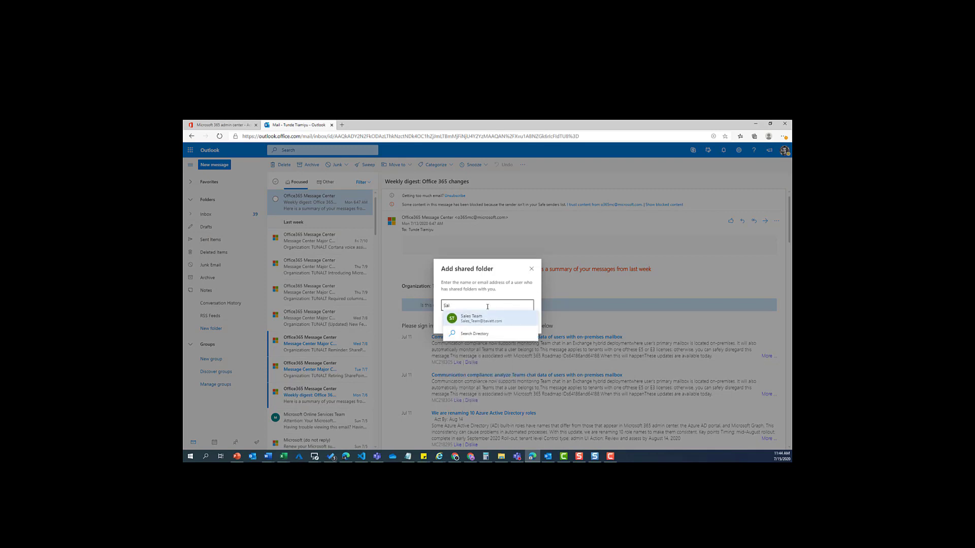
pyautogui.write('e')
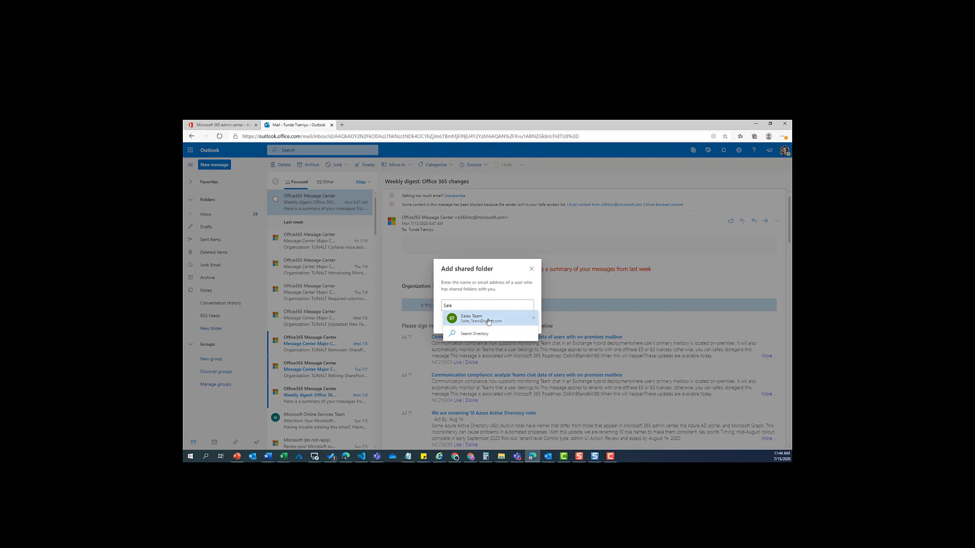
pyautogui.click(483, 320)
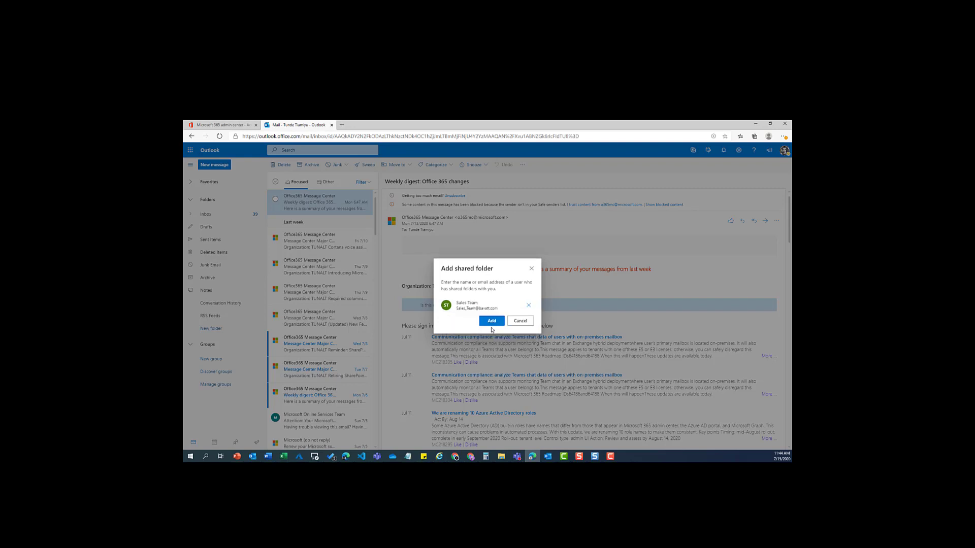
pyautogui.click(491, 322)
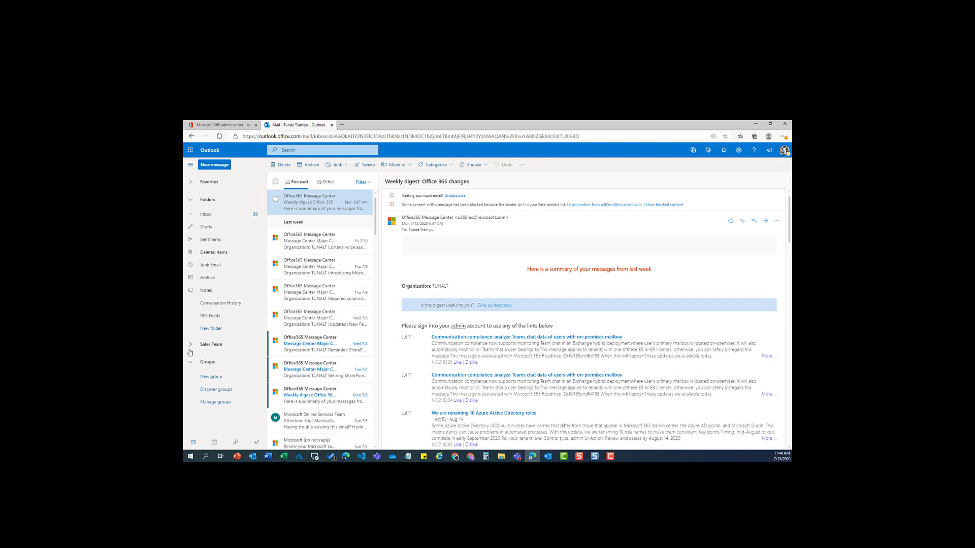
# Expand Sales Team's folders, glance at its Archive, then open its Inbox with the 'Re: Tester 2' reply
pyautogui.click(214, 350)
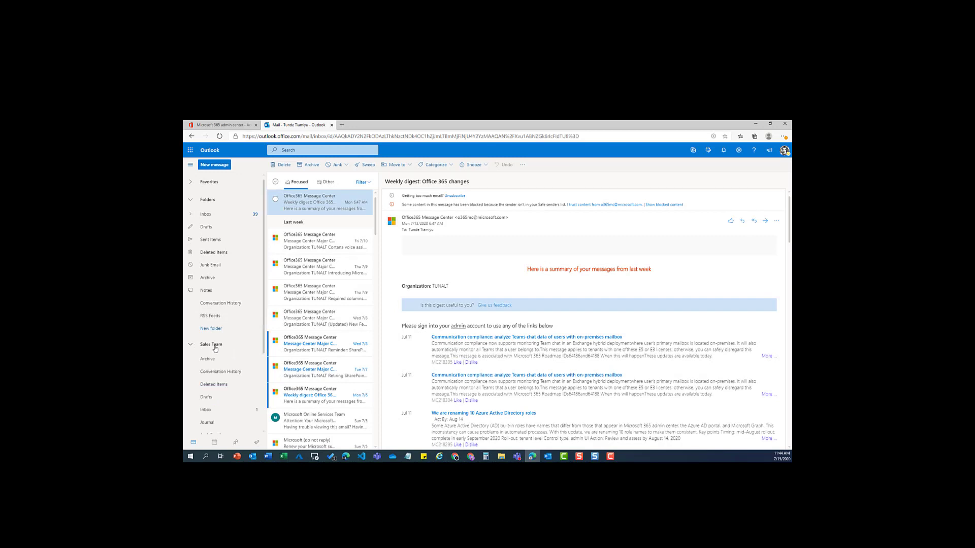
pyautogui.scroll(-3, 219, 358)
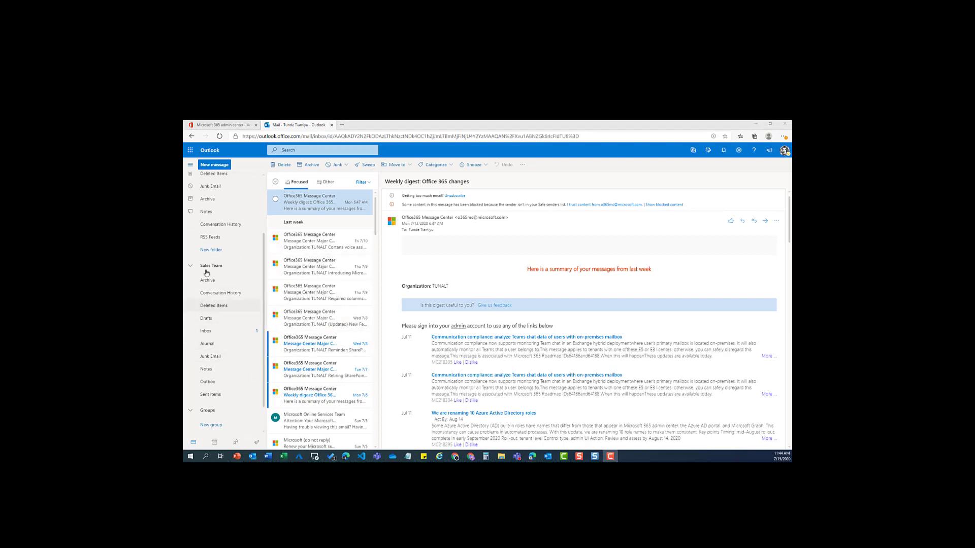
pyautogui.click(219, 287)
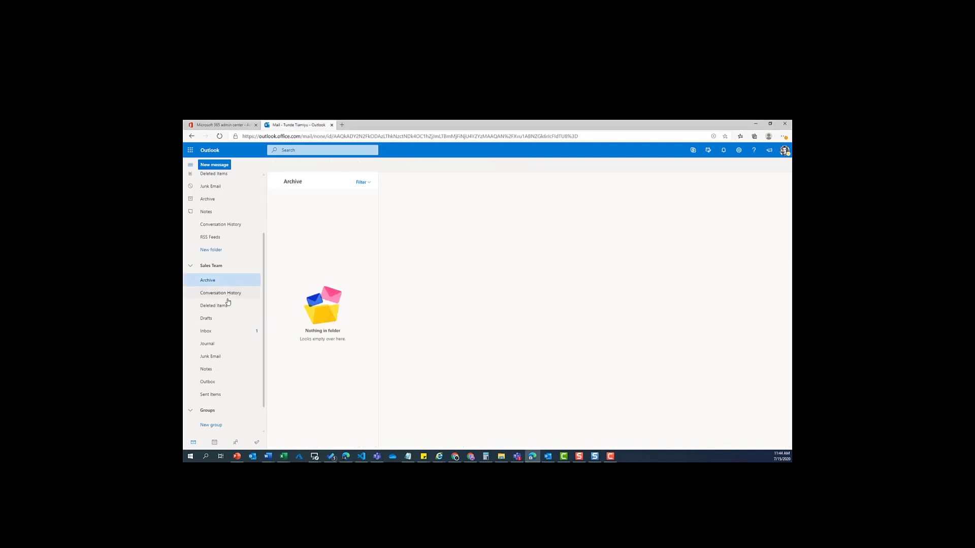
pyautogui.click(220, 337)
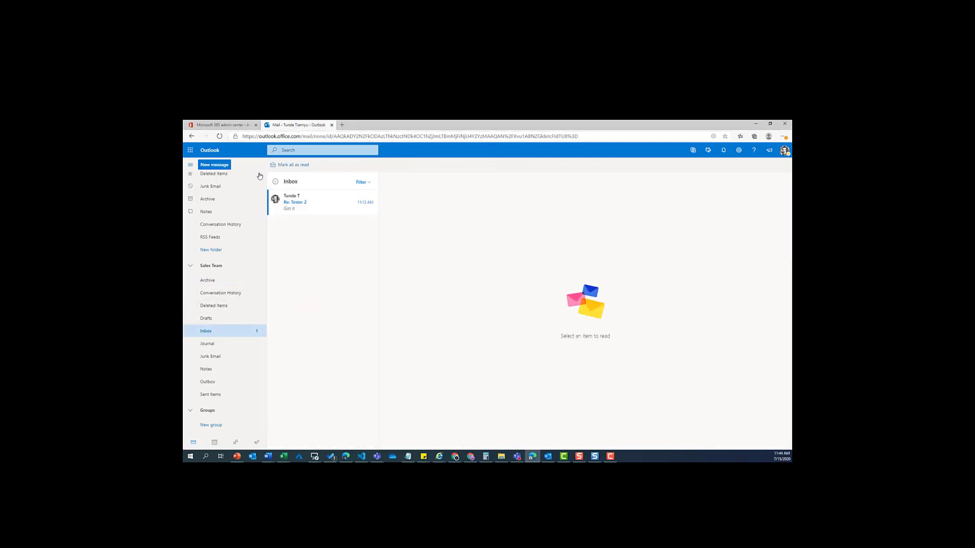
# Start a new blank message and turn on Show From in the compose toolbar's more-options menu
pyautogui.click(221, 167)
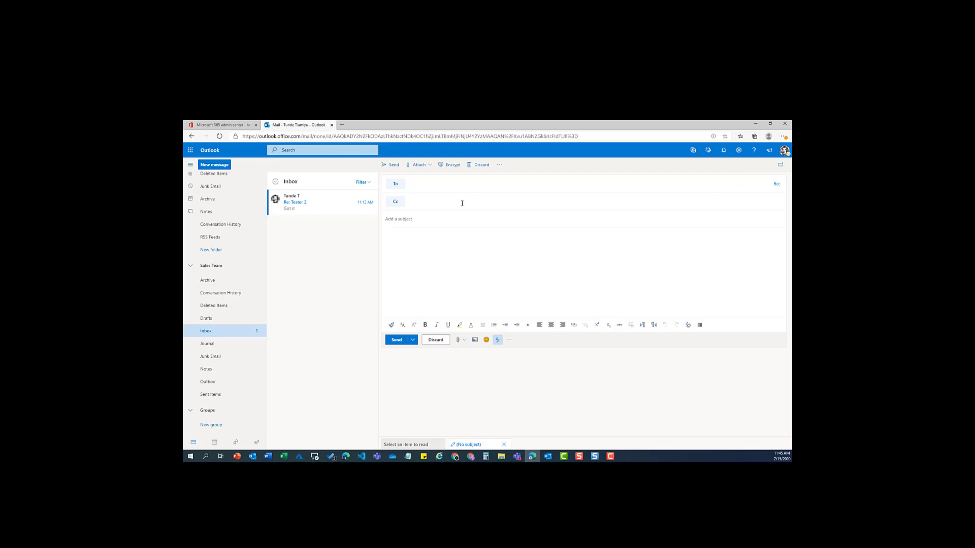
pyautogui.click(500, 165)
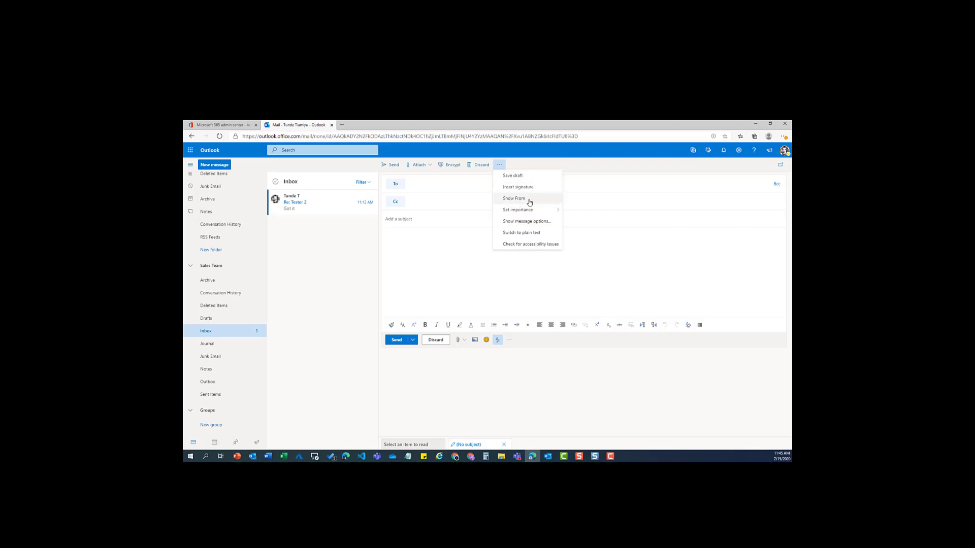
pyautogui.click(529, 201)
# Set the draft's From field to the sales_team shared address
pyautogui.click(436, 188)
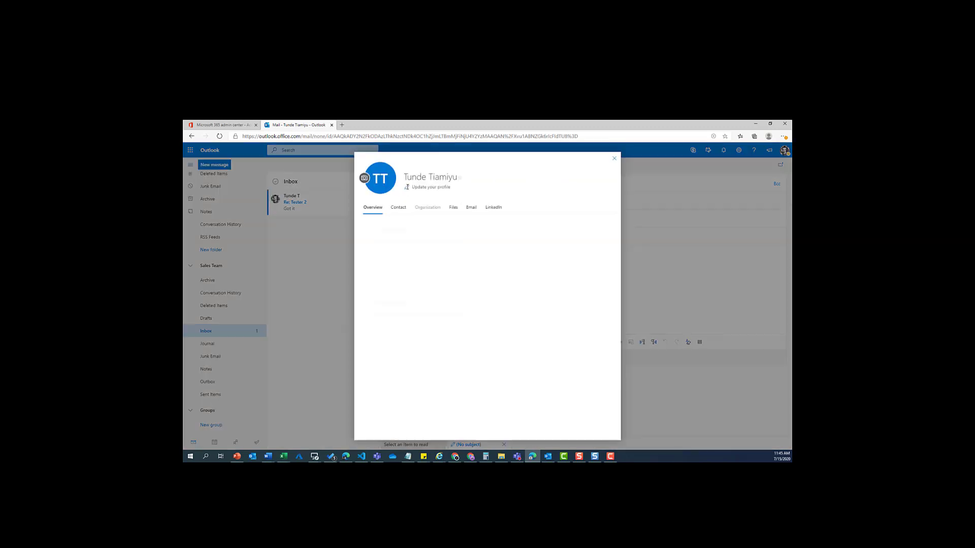
pyautogui.press('Escape')
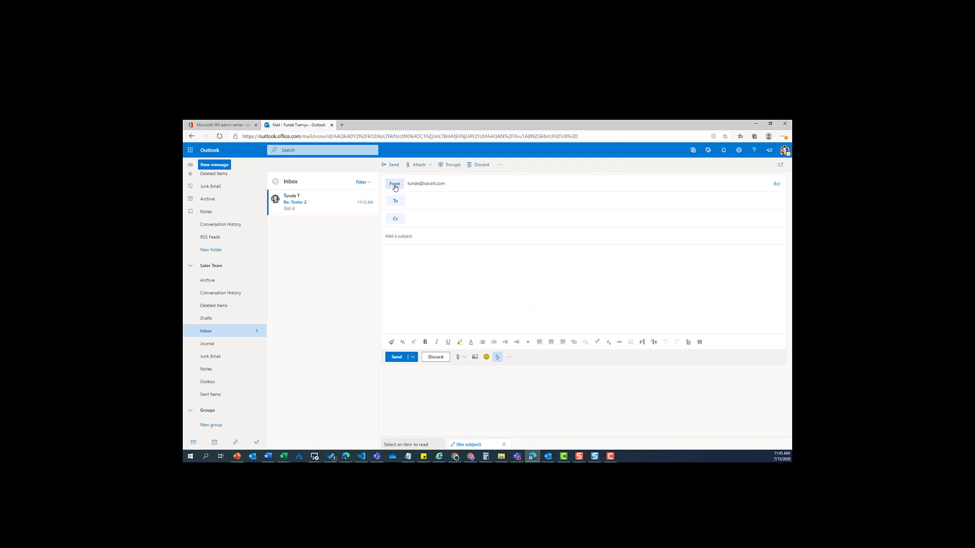
pyautogui.click(395, 183)
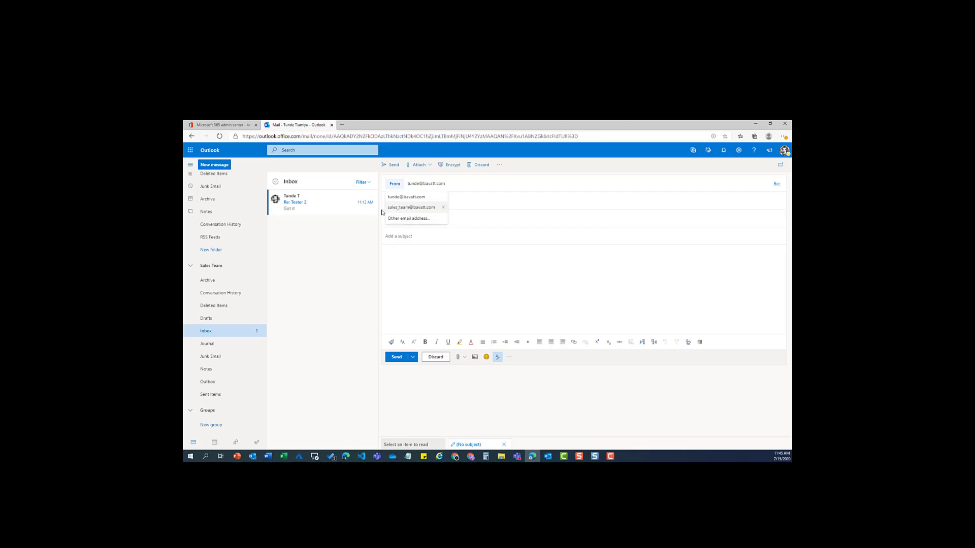
pyautogui.click(417, 223)
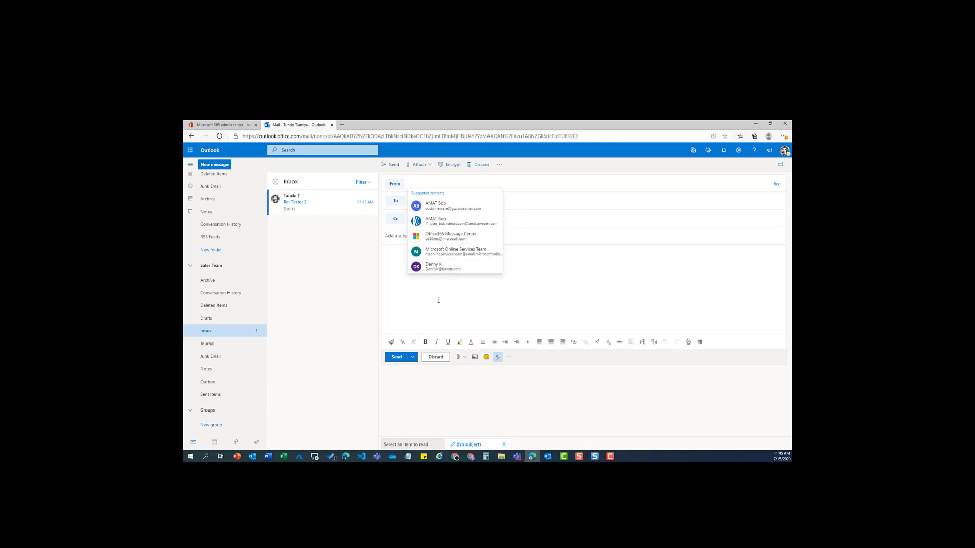
pyautogui.click(396, 184)
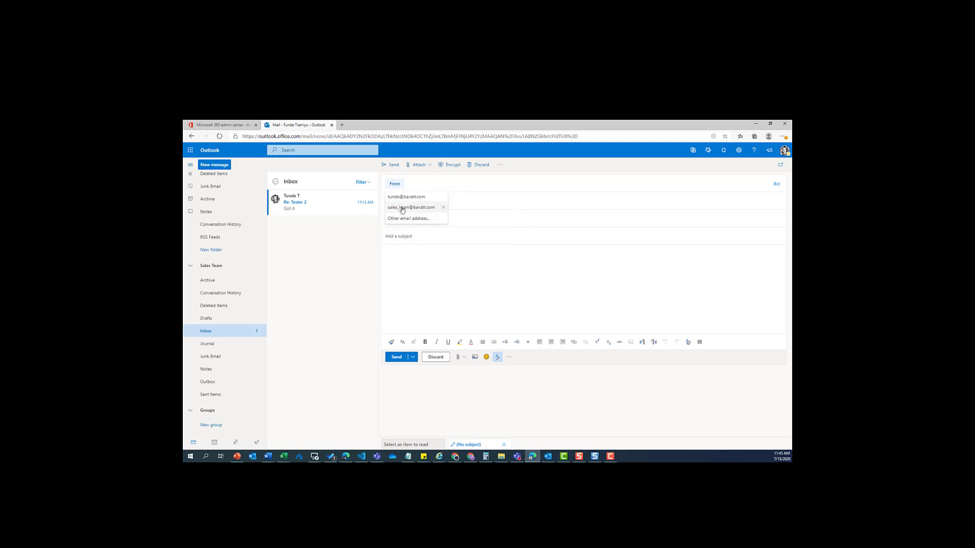
pyautogui.click(420, 208)
# Address the message to your own account, give it the subject 'Tester', and send it
pyautogui.click(445, 201)
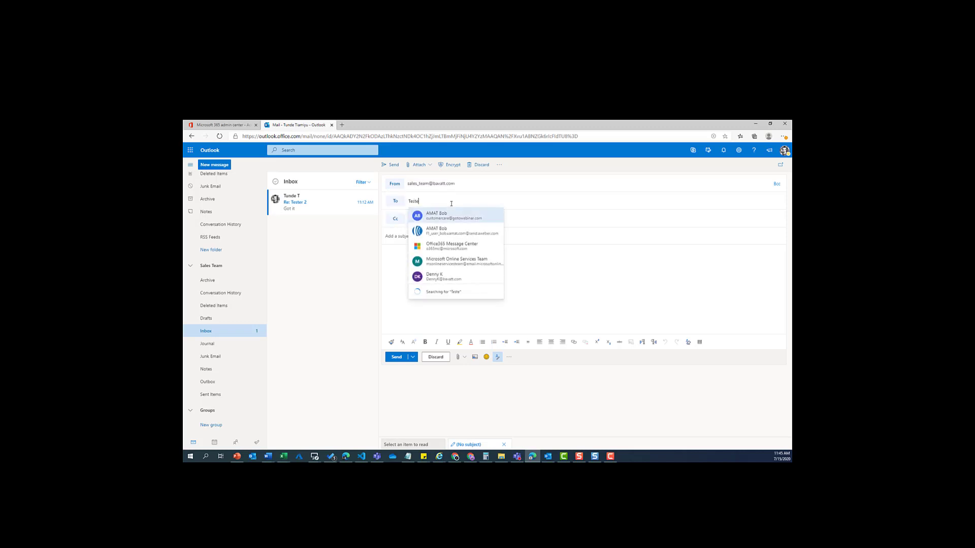
pyautogui.write('Tunde t')
pyautogui.press('Tab')
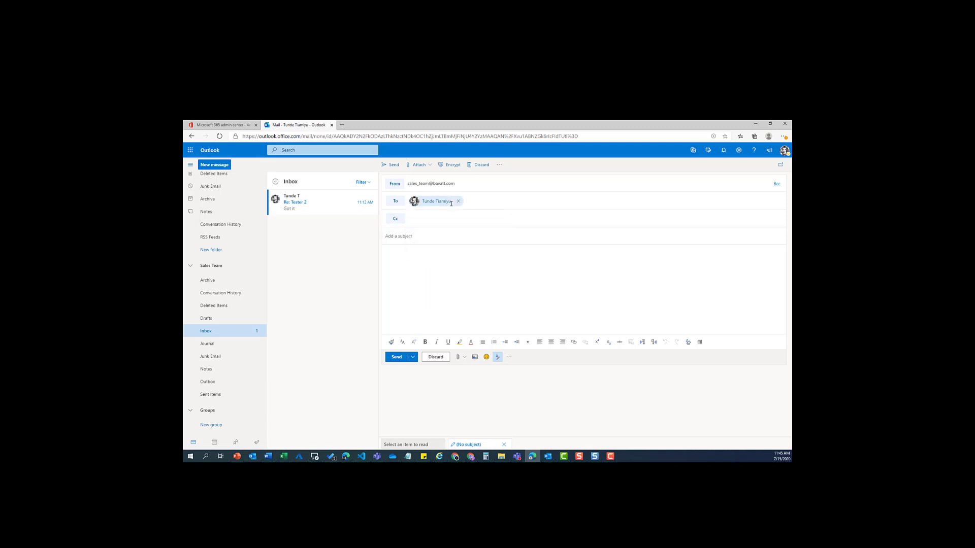
pyautogui.write('Tester')
pyautogui.click(397, 357)
pyautogui.click(401, 359)
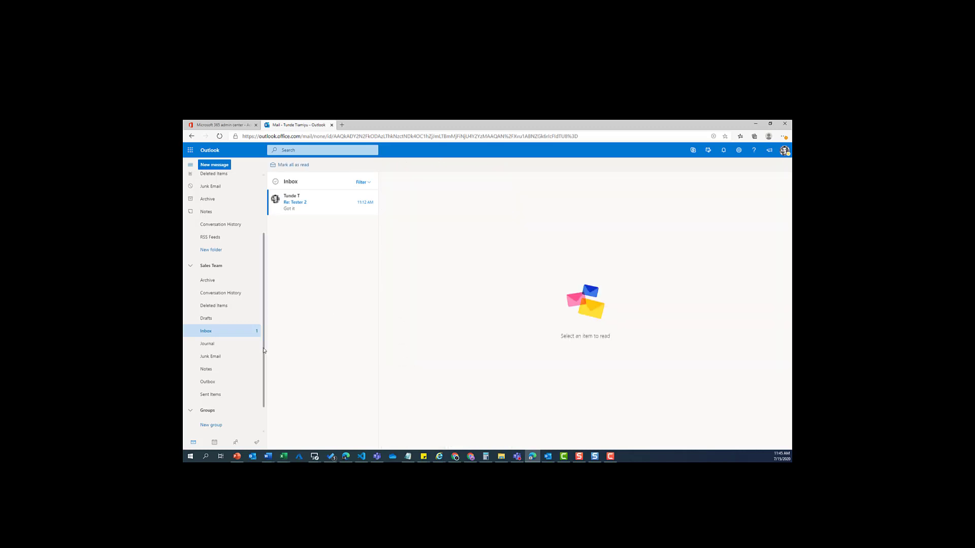
# Check the Sales Team and personal Sent Items folders and open the sent 'Tester' message
pyautogui.click(219, 395)
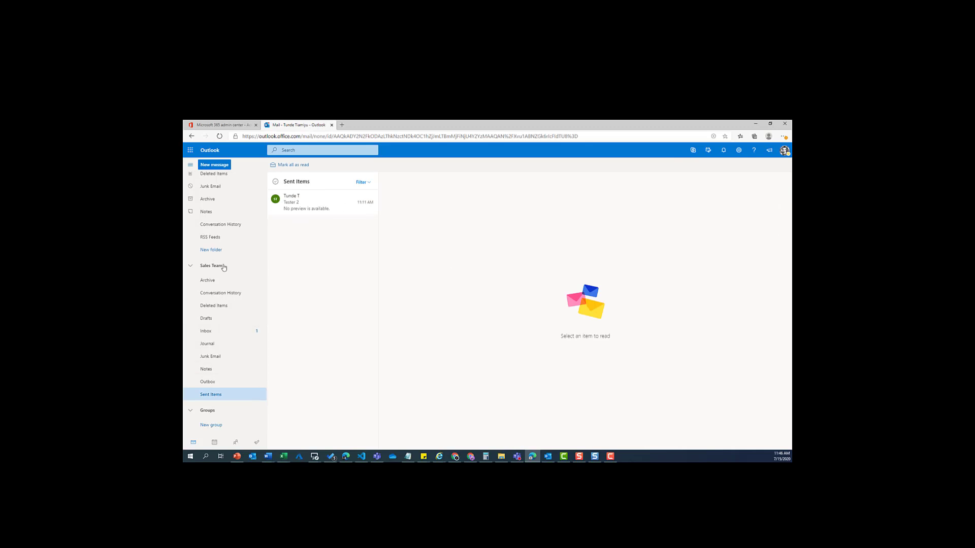
pyautogui.scroll(3, 218, 254)
pyautogui.click(215, 239)
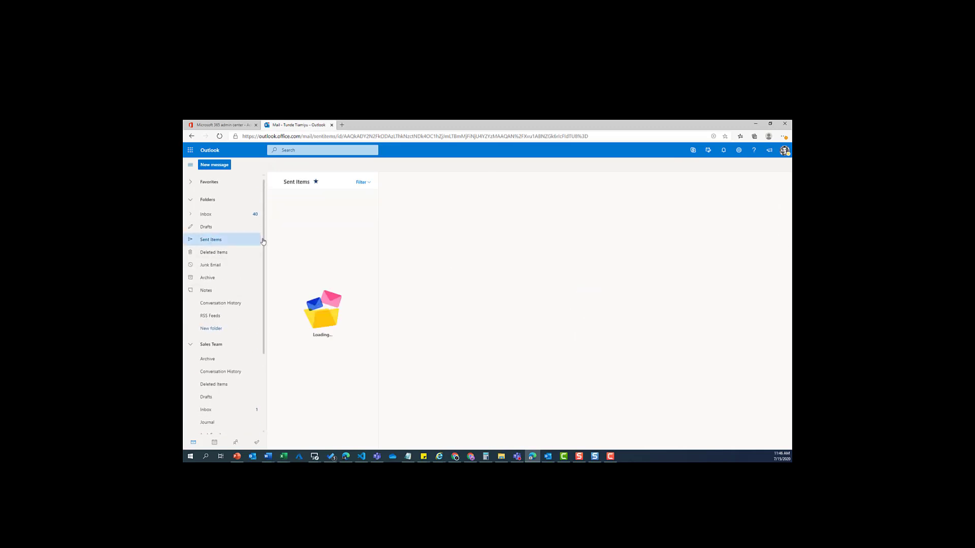
pyautogui.click(335, 214)
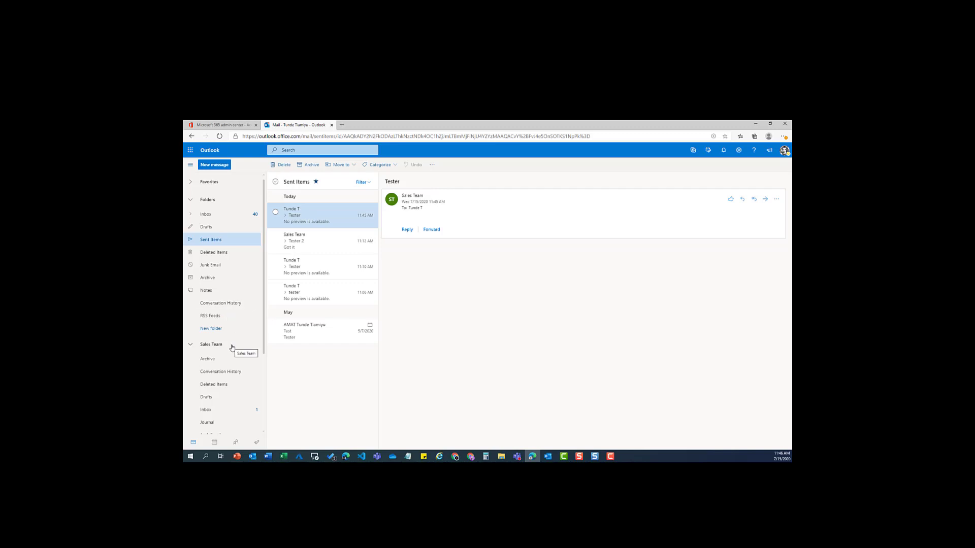
pyautogui.scroll(-2, 226, 330)
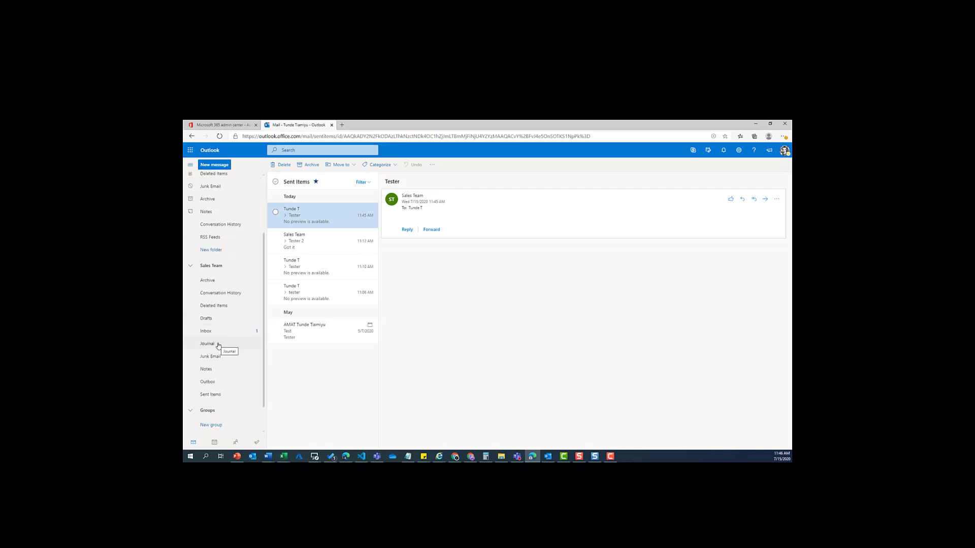
pyautogui.scroll(1, 223, 262)
pyautogui.scroll(1, 222, 263)
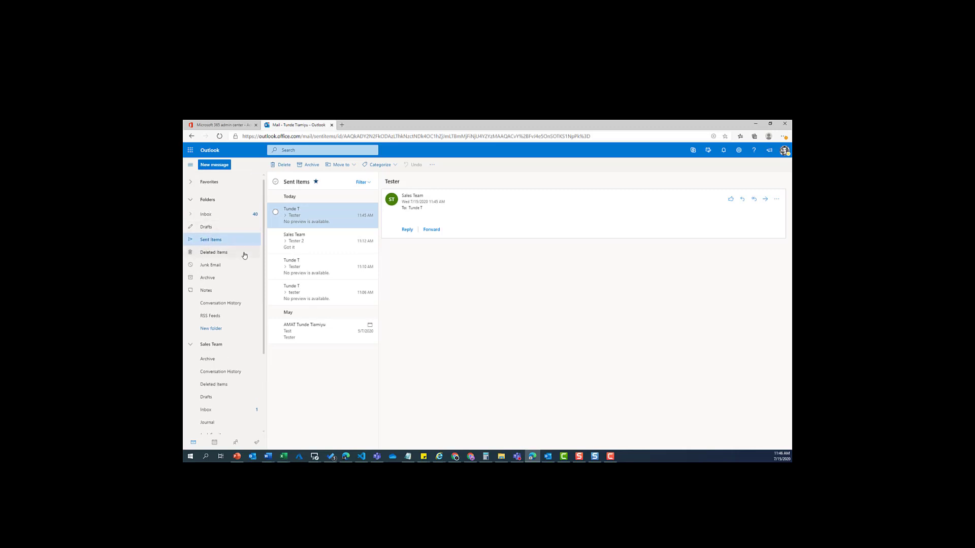
pyautogui.scroll(-1, 242, 342)
pyautogui.scroll(1, 206, 305)
# In the personal Inbox, open the Sales Team's 'Tester' message and send a 'Got it' reply
pyautogui.click(216, 219)
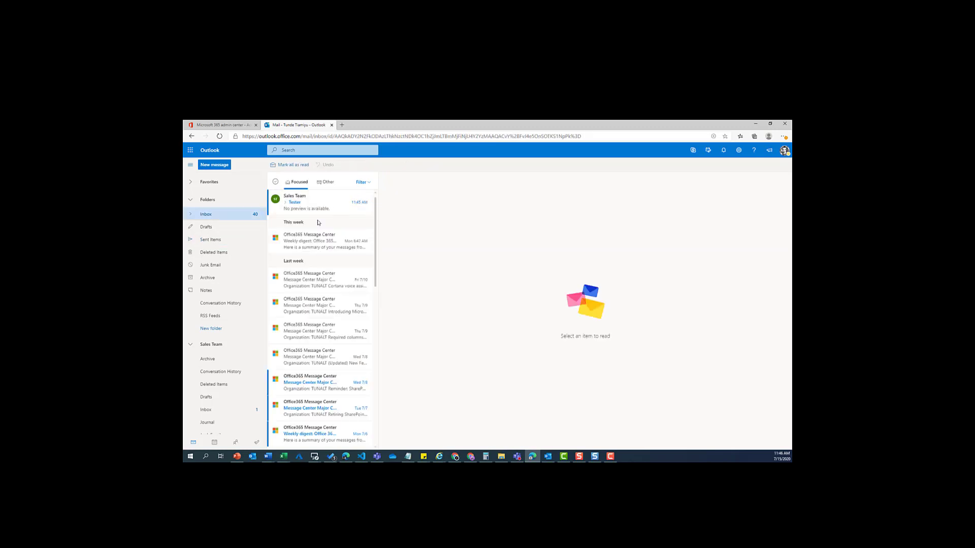
pyautogui.click(304, 206)
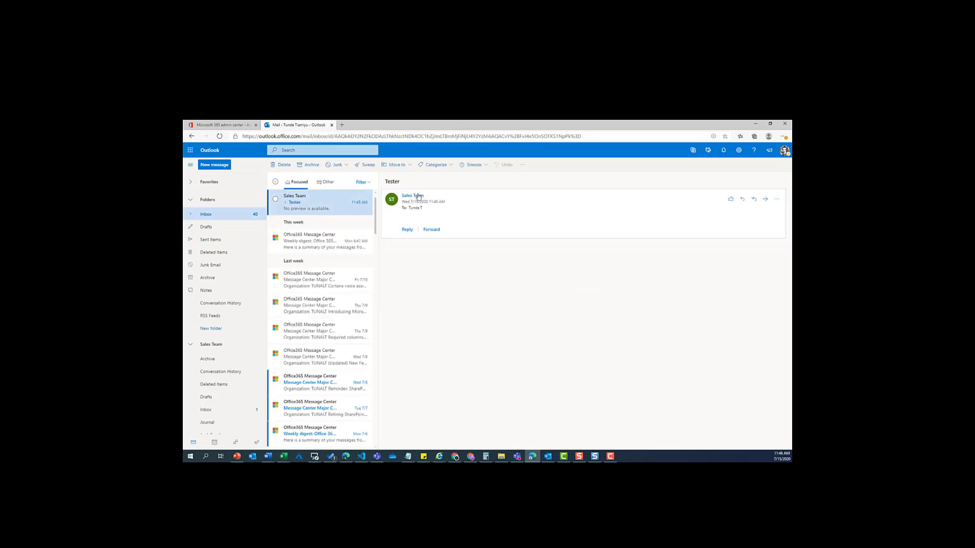
pyautogui.click(408, 229)
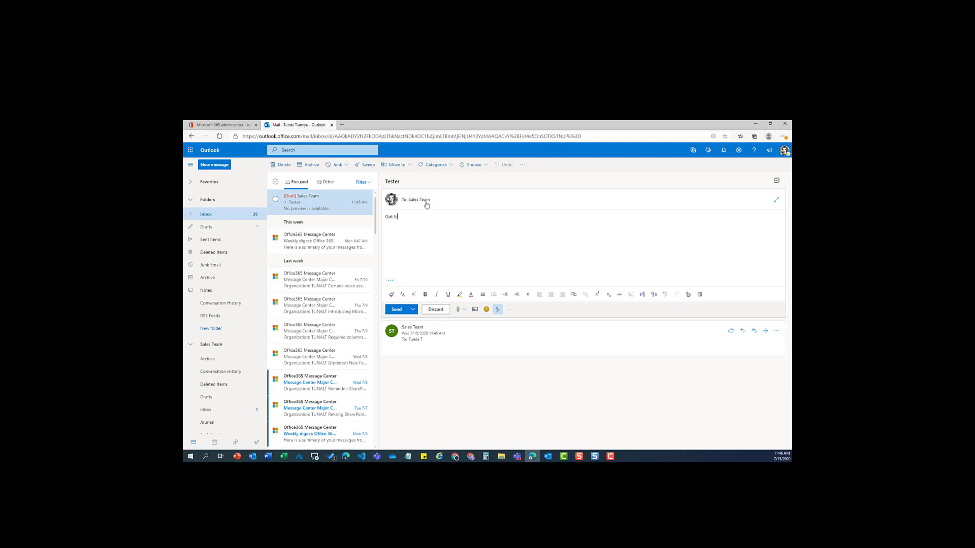
pyautogui.click(397, 310)
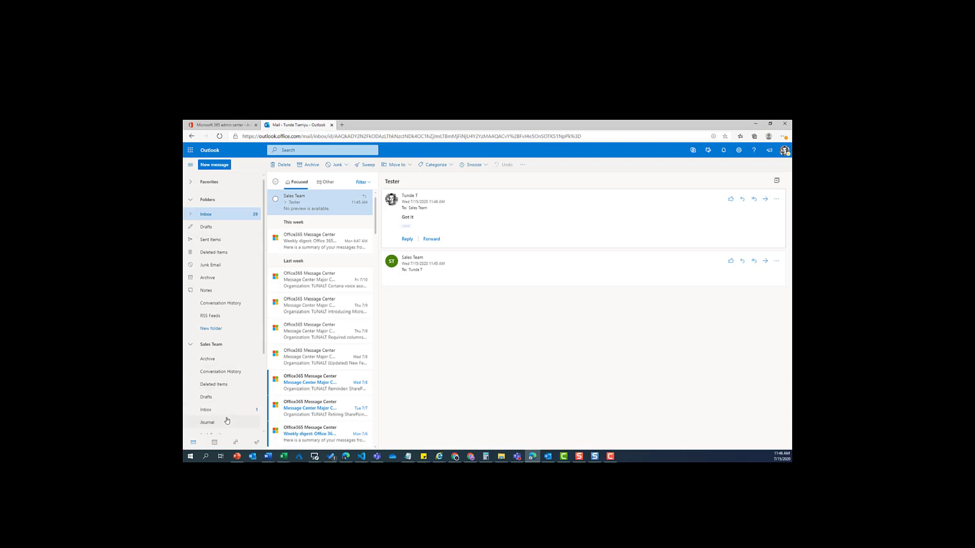
# Open the Sales Team Inbox from the folder pane and read the first 'Re: Tester' reply
pyautogui.scroll(-1, 225, 404)
pyautogui.click(223, 371)
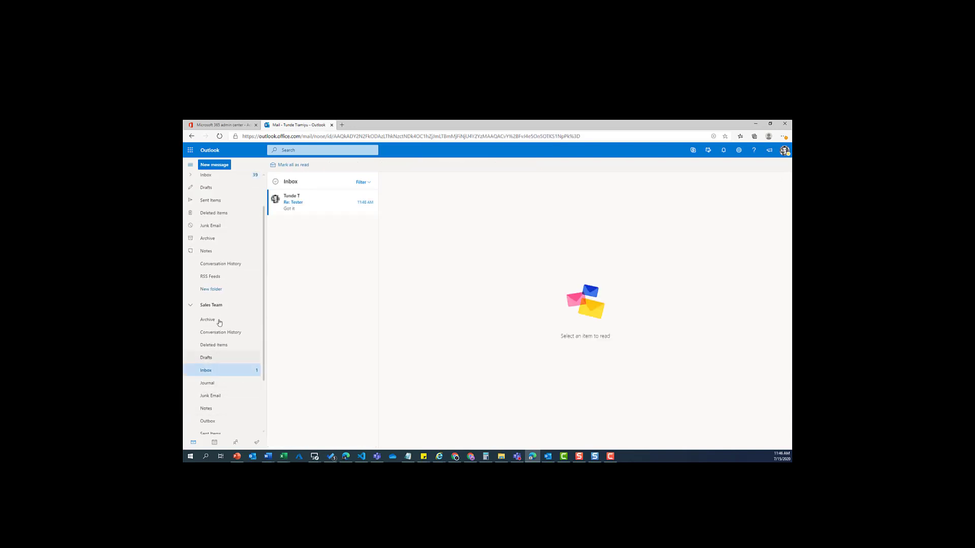
pyautogui.click(306, 203)
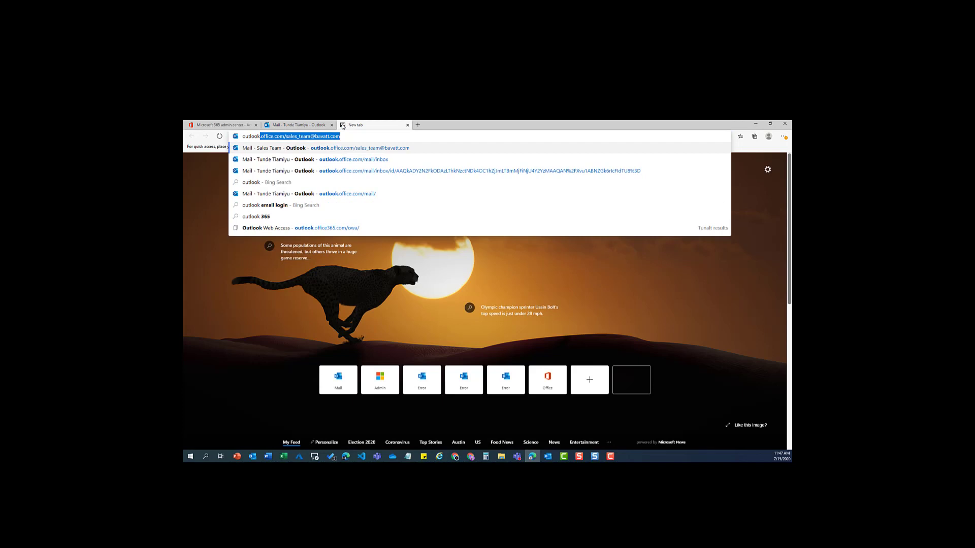
# Load outlook.office.com/ plus the Sales Team mailbox address in the new tab's address bar
pyautogui.write('.ofiic')
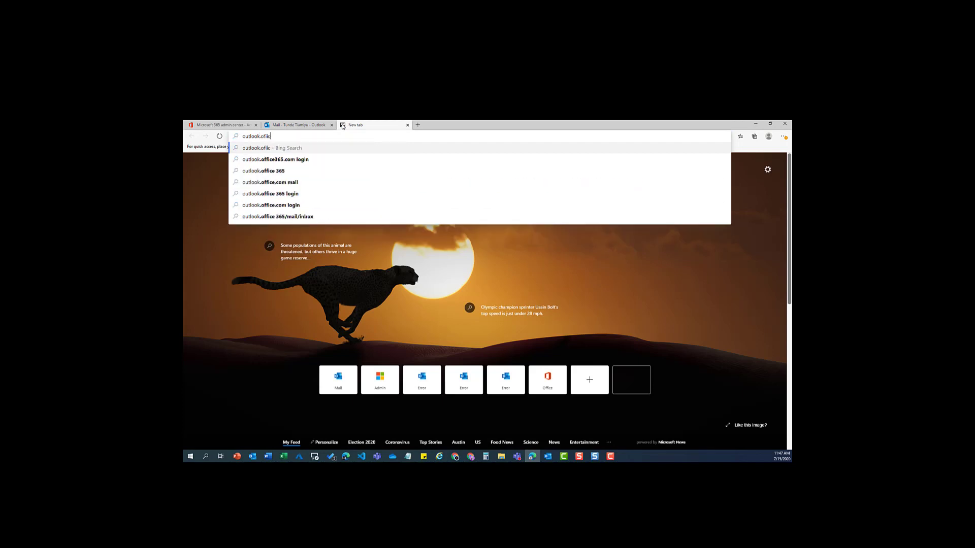
pyautogui.press('BackSpace')
pyautogui.press('BackSpace')
pyautogui.press('BackSpace')
pyautogui.write('ff')
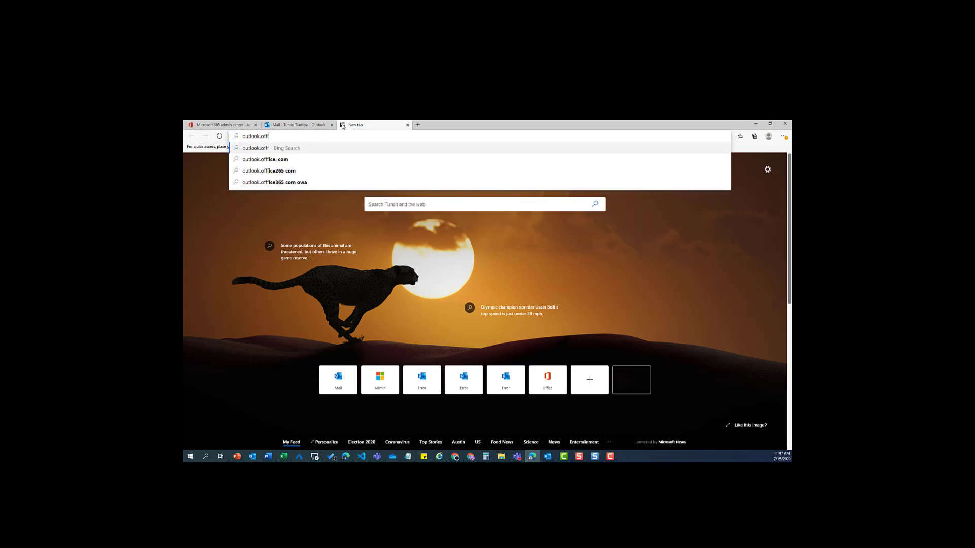
pyautogui.press('BackSpace')
pyautogui.write('ice.com')
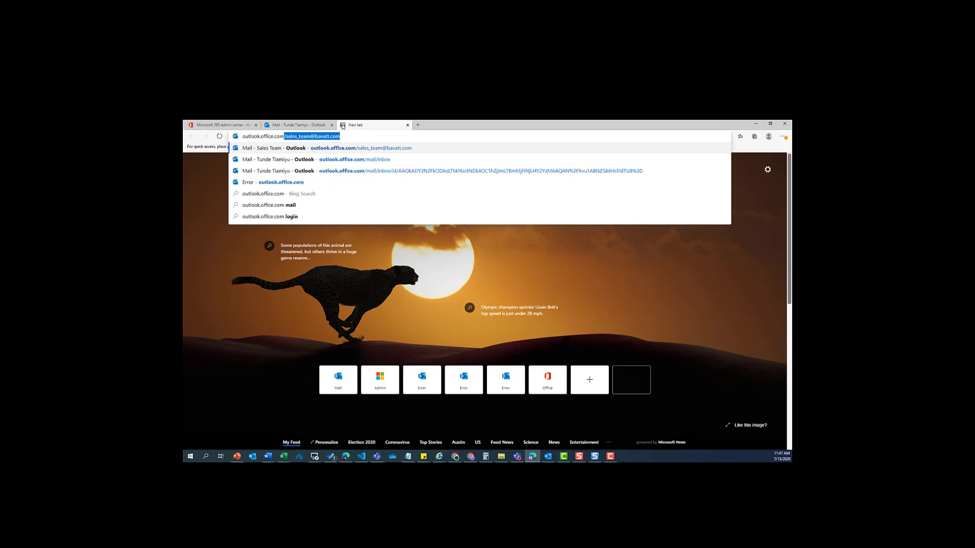
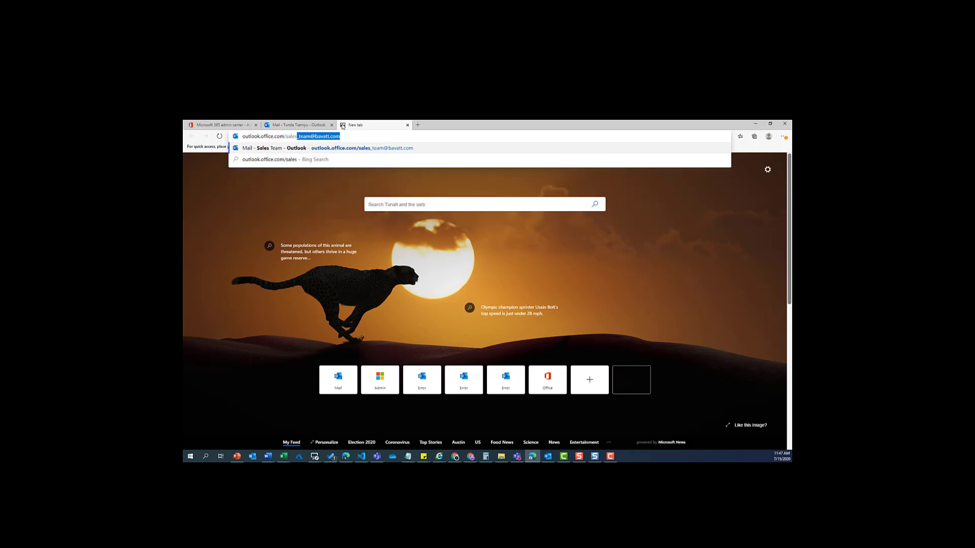
pyautogui.press('Delete')
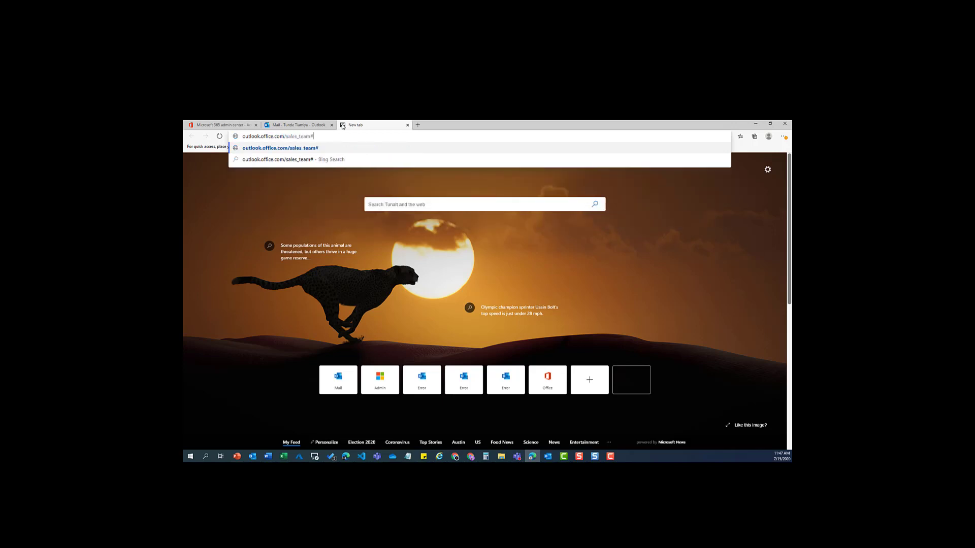
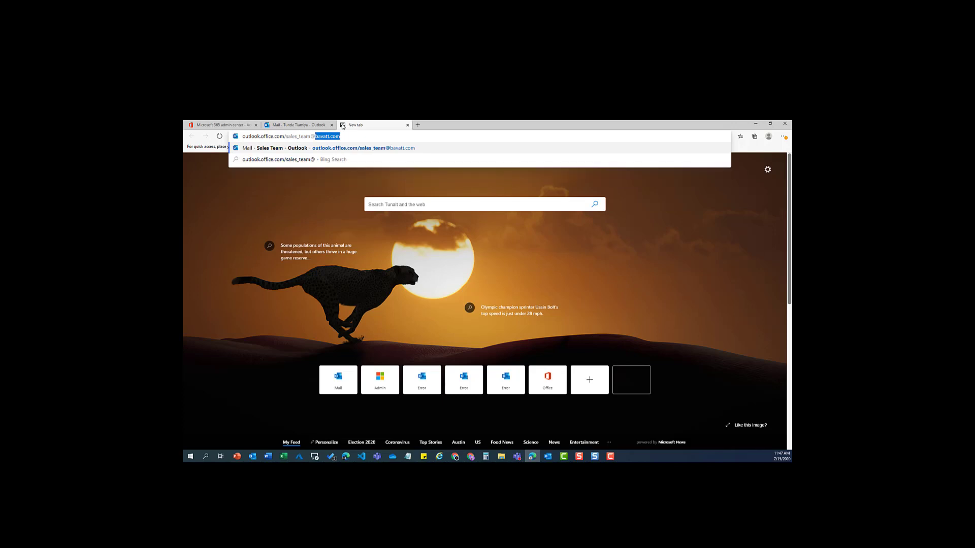
pyautogui.press('Return')
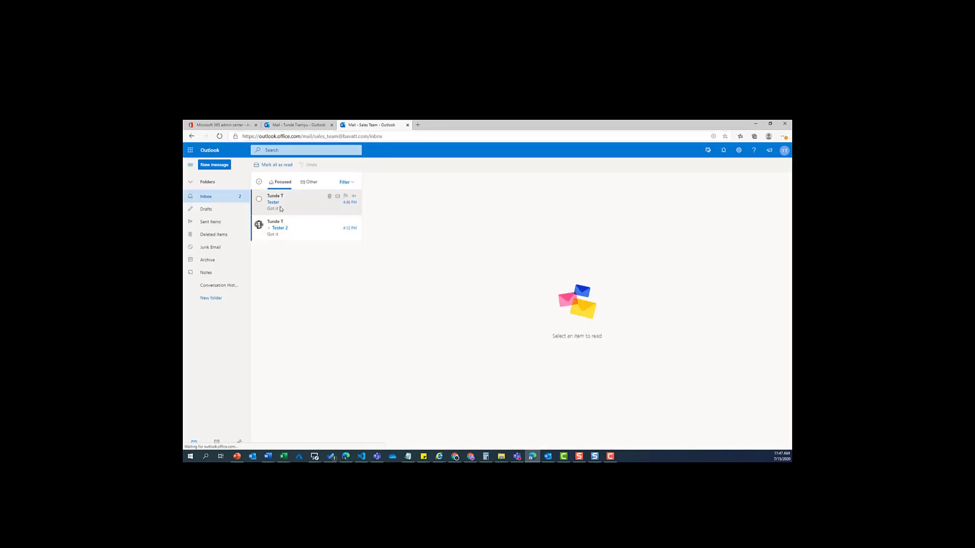
# Open the 'Tester' message in the standalone Sales Team mailbox and view its sender and recipient details
pyautogui.click(286, 210)
pyautogui.click(285, 231)
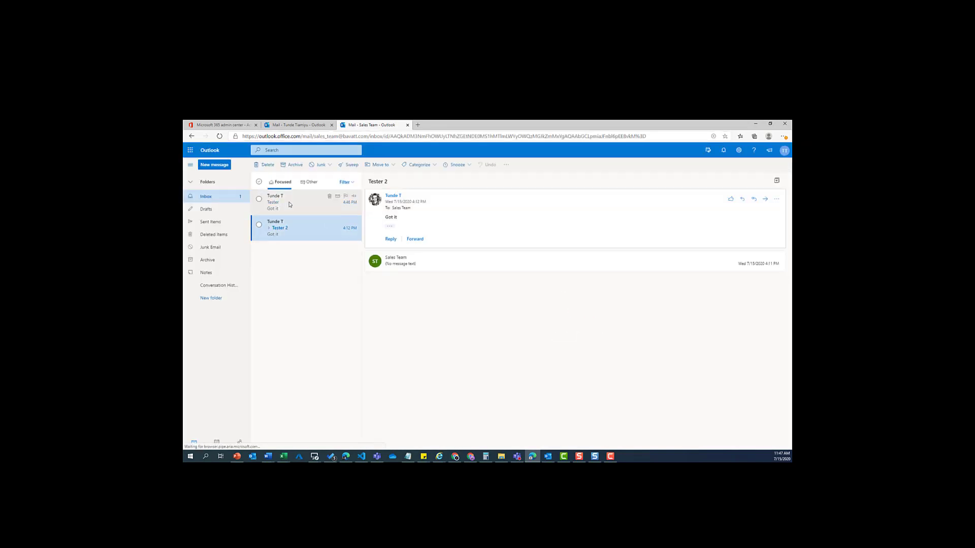
pyautogui.press('Up')
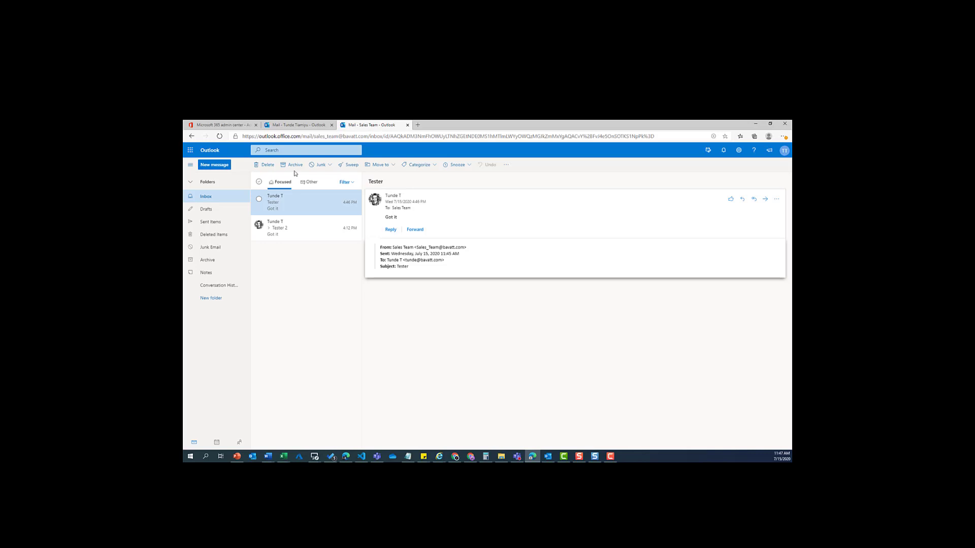
# Send a 'Tester 4' email from the Sales Team mailbox to the suggested personal account
pyautogui.click(216, 166)
pyautogui.click(424, 188)
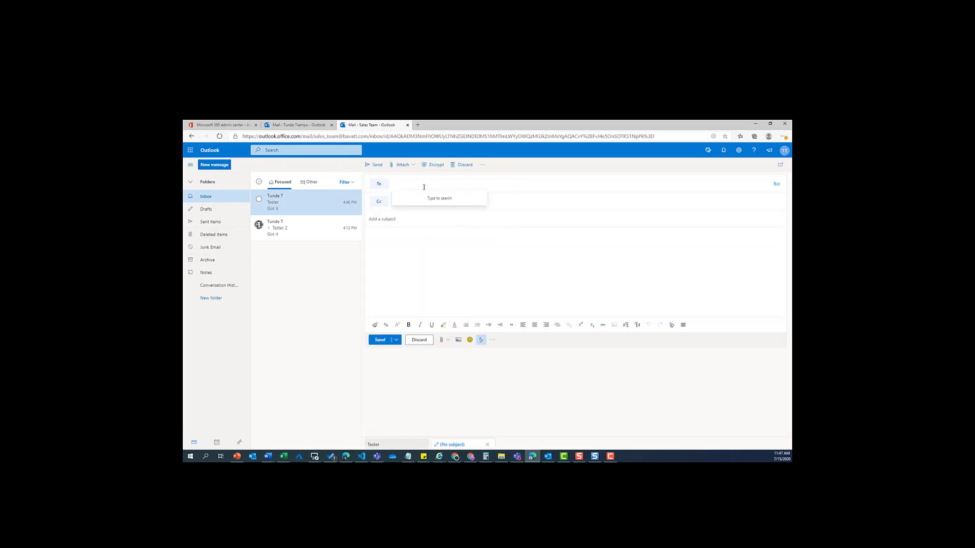
pyautogui.write('tun')
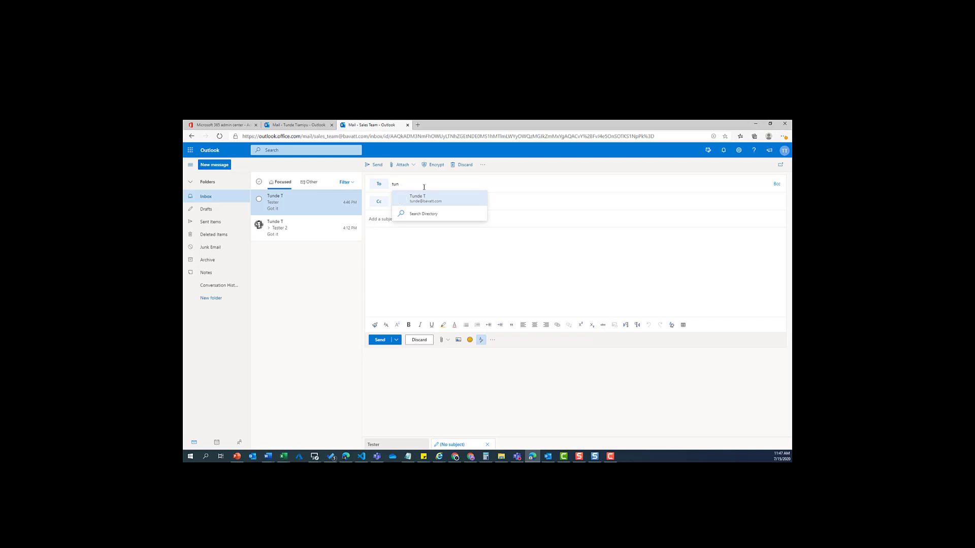
pyautogui.click(420, 204)
pyautogui.click(407, 233)
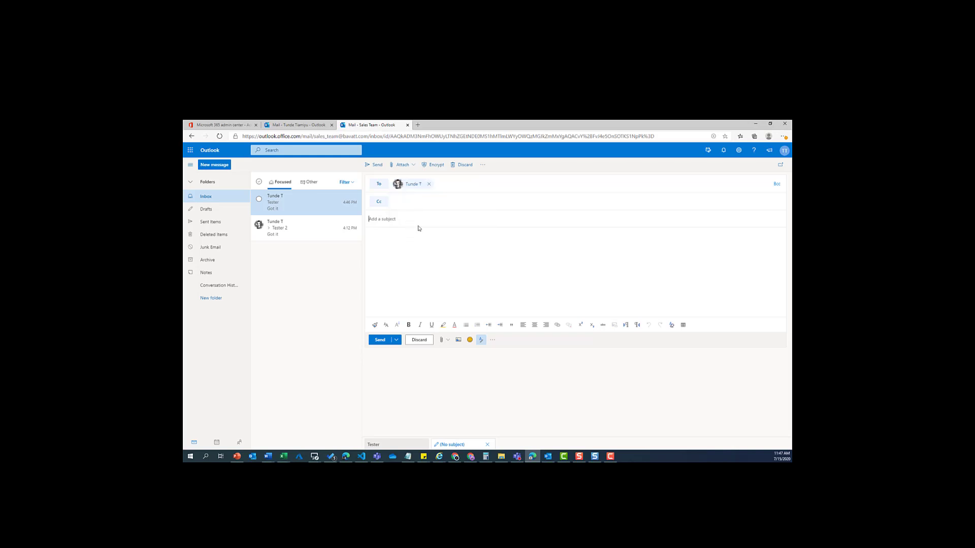
pyautogui.write('Tester 4')
pyautogui.click(370, 166)
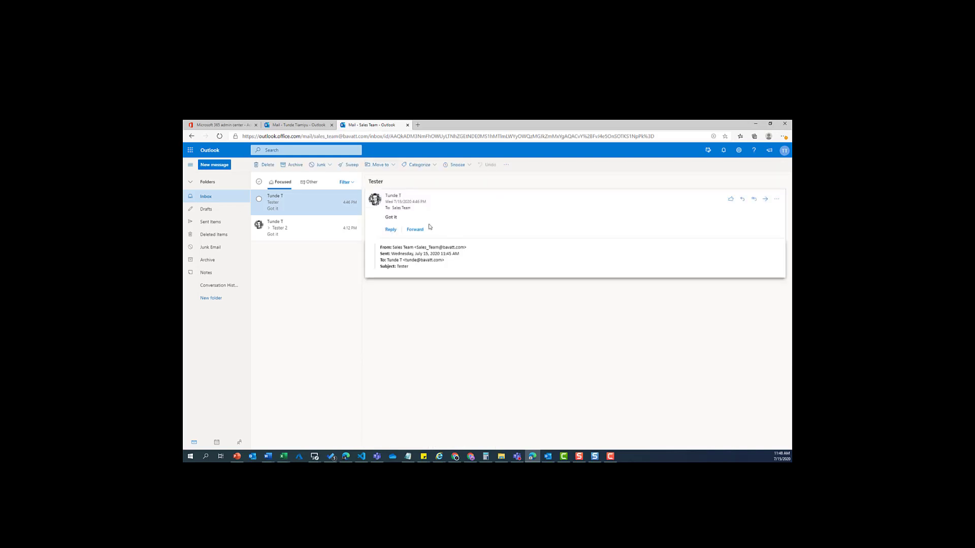
# Highlight the Sales Team sender name, then view the sent Tester 4 message in Sales Team Sent Items
pyautogui.moveTo(411, 248); pyautogui.dragTo(374, 251)
pyautogui.click(221, 226)
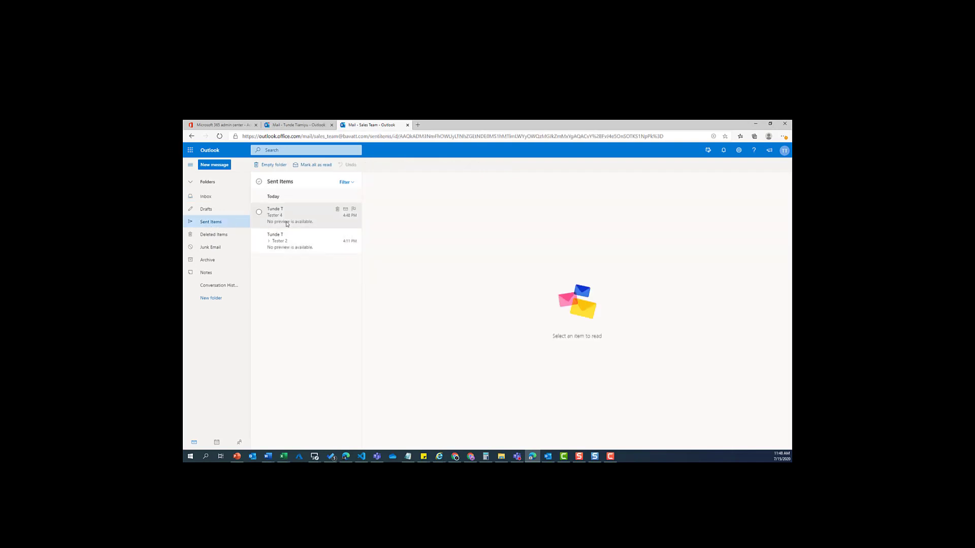
pyautogui.click(286, 221)
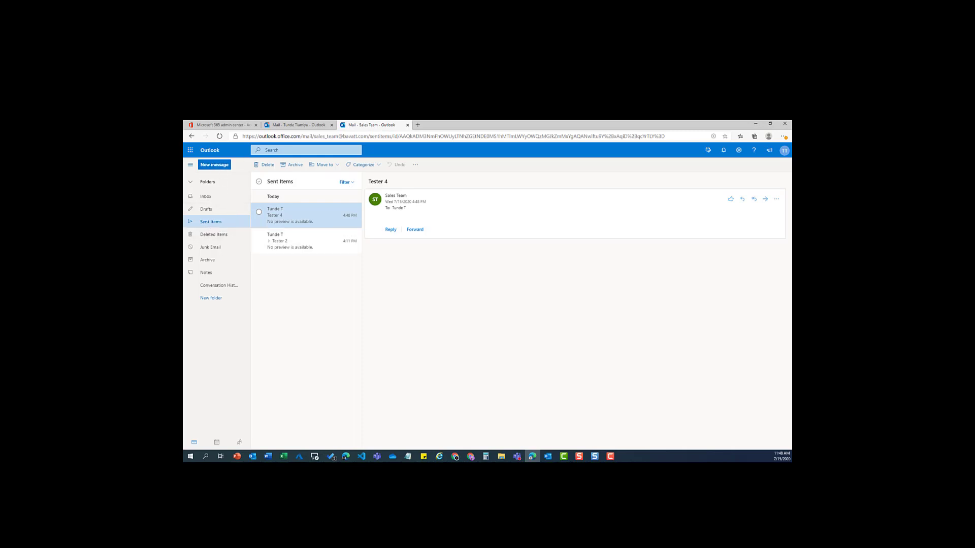
# Open the Tester 4 message in the personal mailbox's Inbox
pyautogui.click(282, 125)
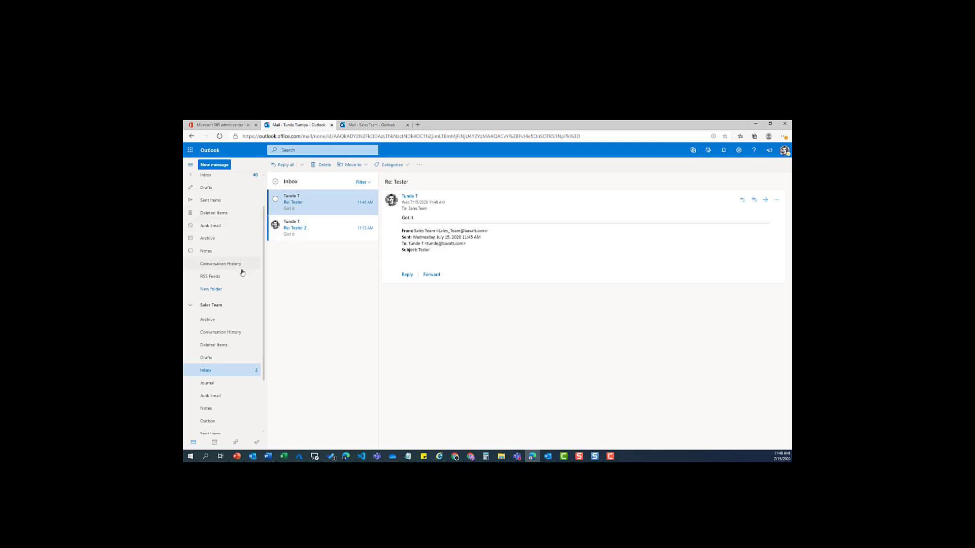
pyautogui.scroll(2, 236, 265)
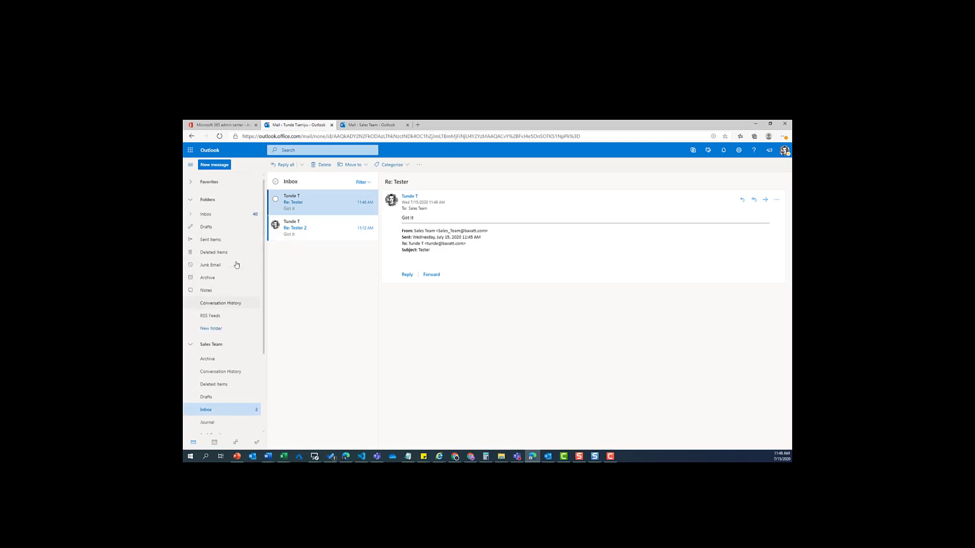
pyautogui.click(216, 216)
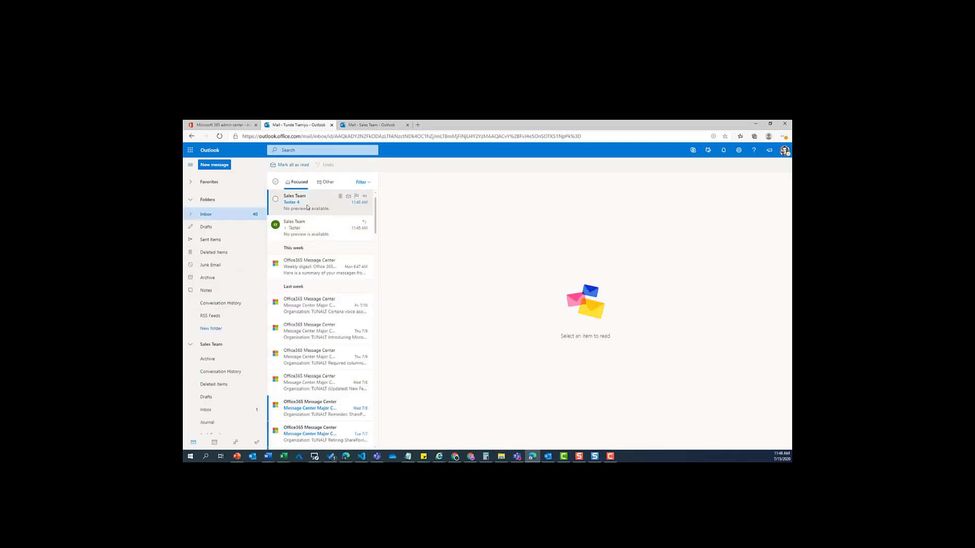
pyautogui.click(274, 208)
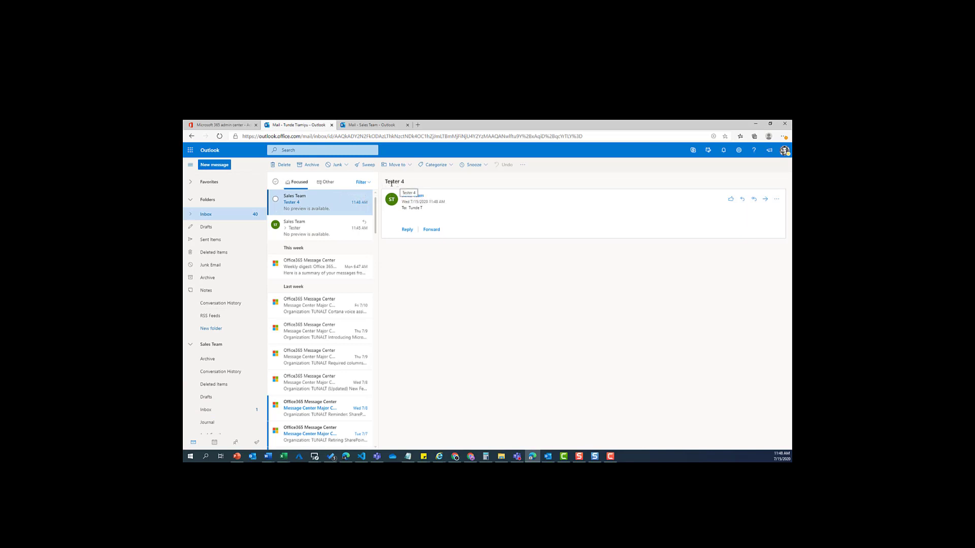
# Reply to Tester 4 with 'Got it' and return to the Sales Team mailbox tab
pyautogui.click(407, 230)
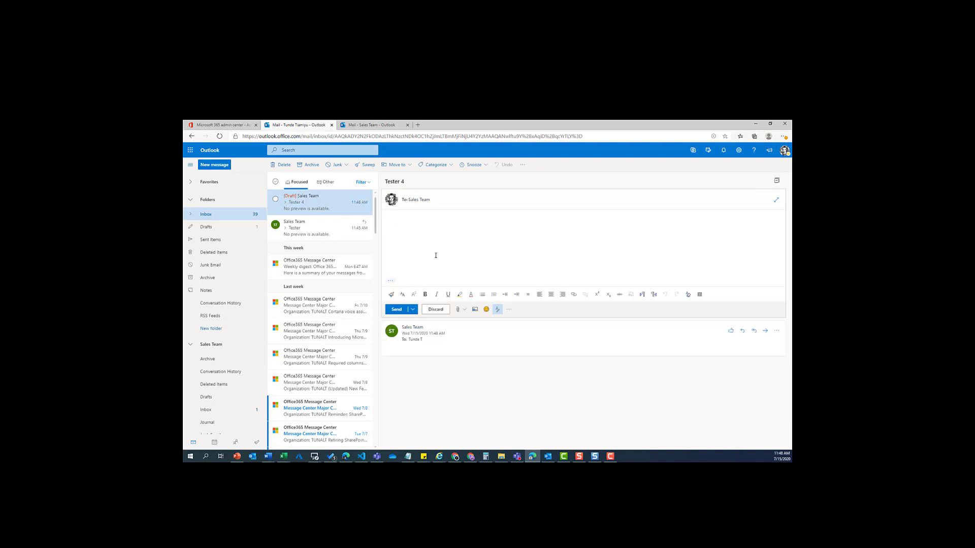
pyautogui.write('Got it')
pyautogui.click(396, 309)
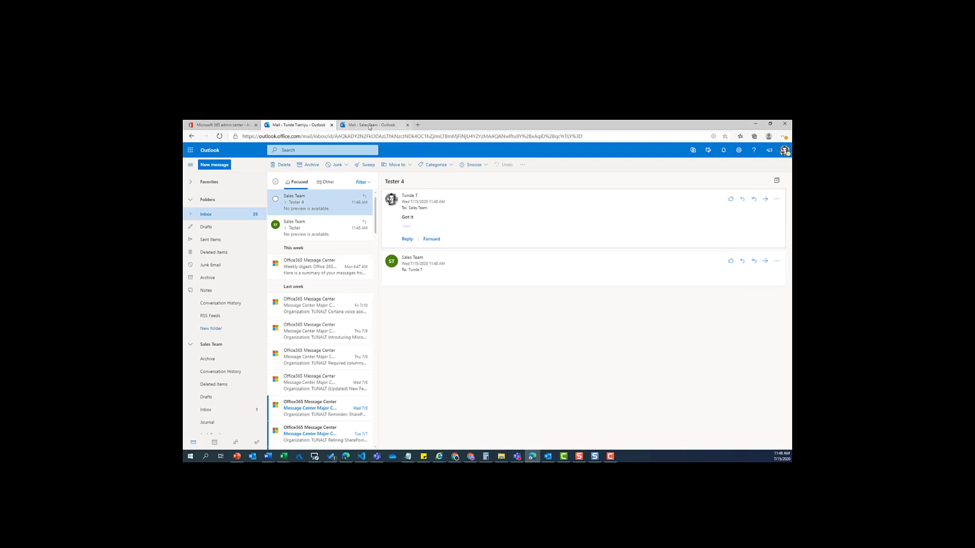
pyautogui.hotkey('ctrl', 'Tab')
# View the 'Re: Tester 4' Got it reply in the Sales Team Inbox
pyautogui.click(218, 197)
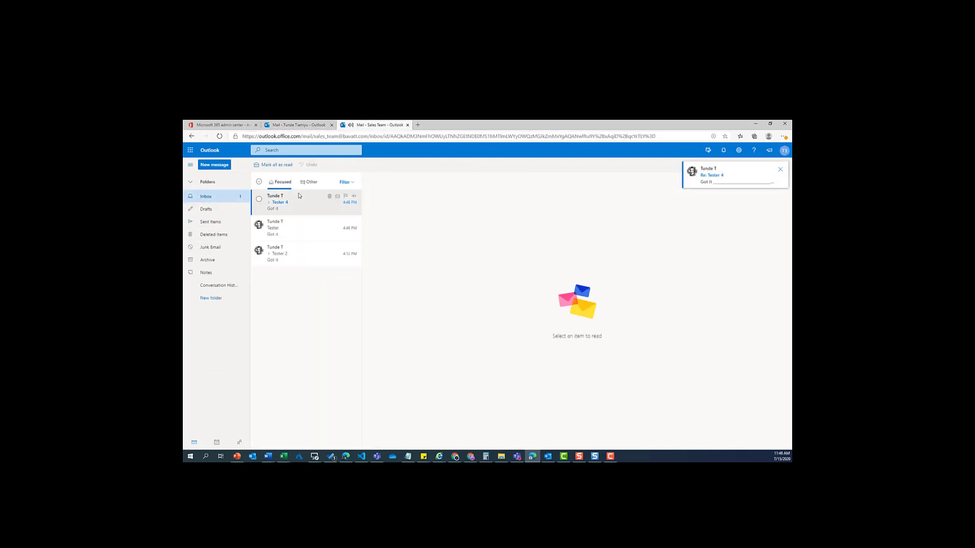
pyautogui.click(292, 206)
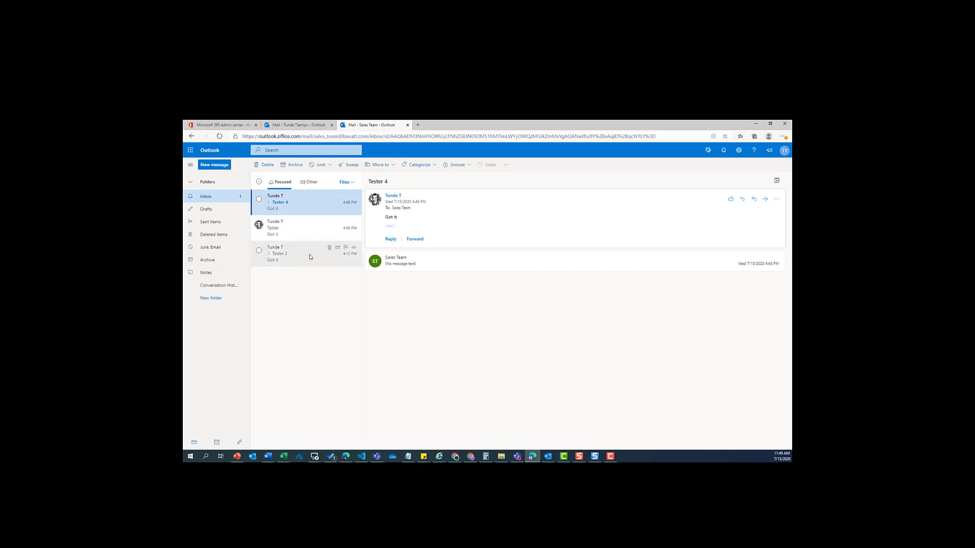
# Compare the personal and Sales Team tabs, then highlight the mailbox address in the Sales Team URL
pyautogui.click(292, 125)
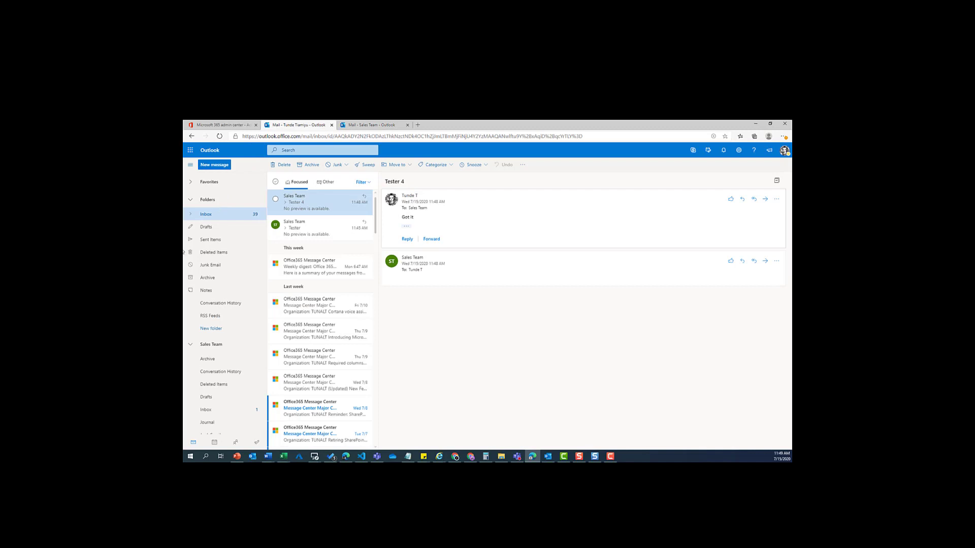
pyautogui.click(373, 125)
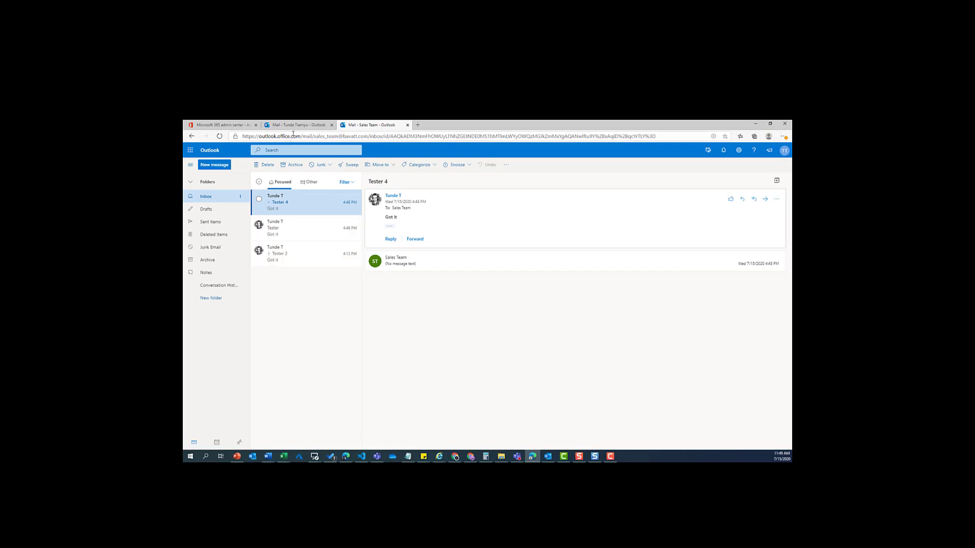
pyautogui.moveTo(314, 136); pyautogui.dragTo(369, 137)
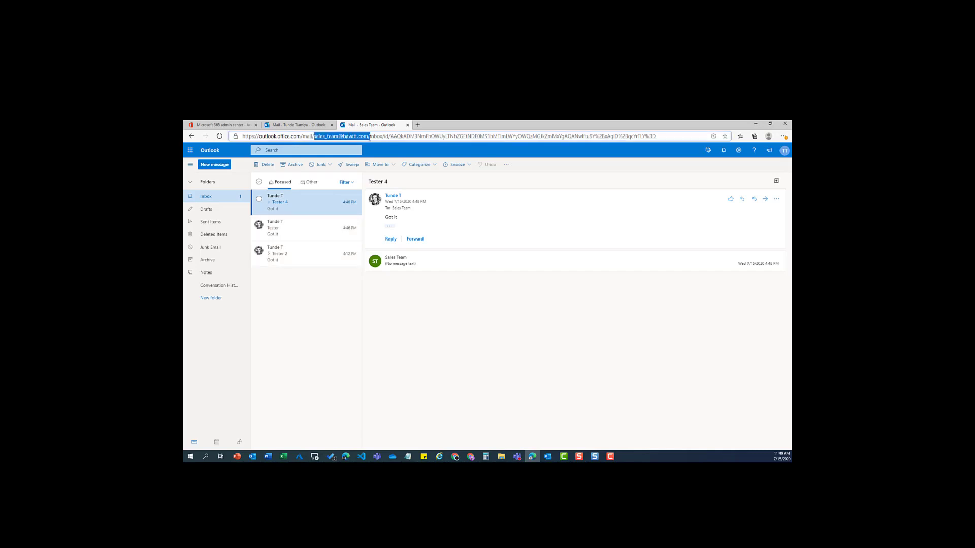